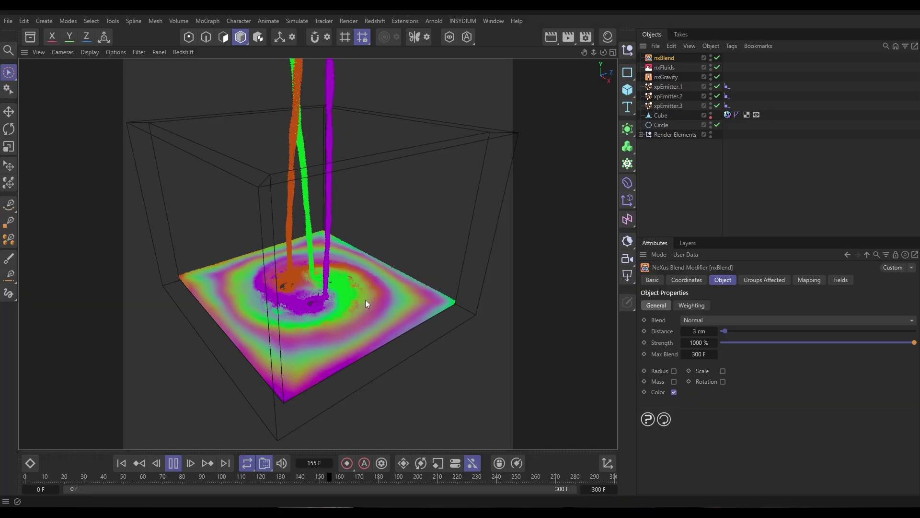
Preview the three-emitter fluid simulation without colour blending and inspect the nxFluids modifier's solver settings.
left_click(173, 463)
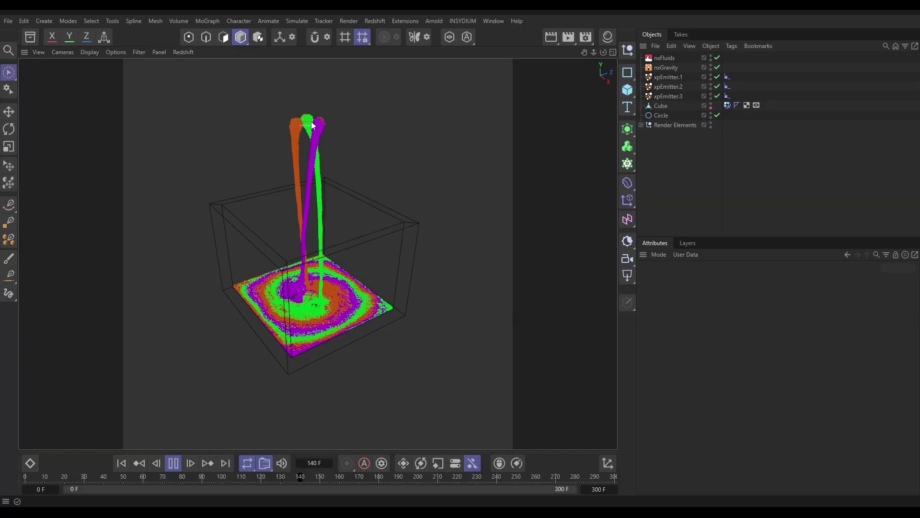
left_click(175, 463)
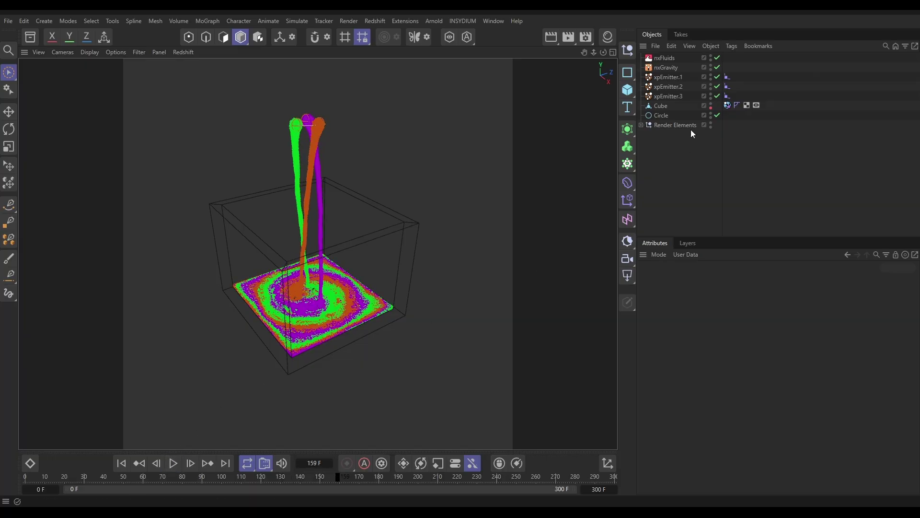
left_click(667, 59)
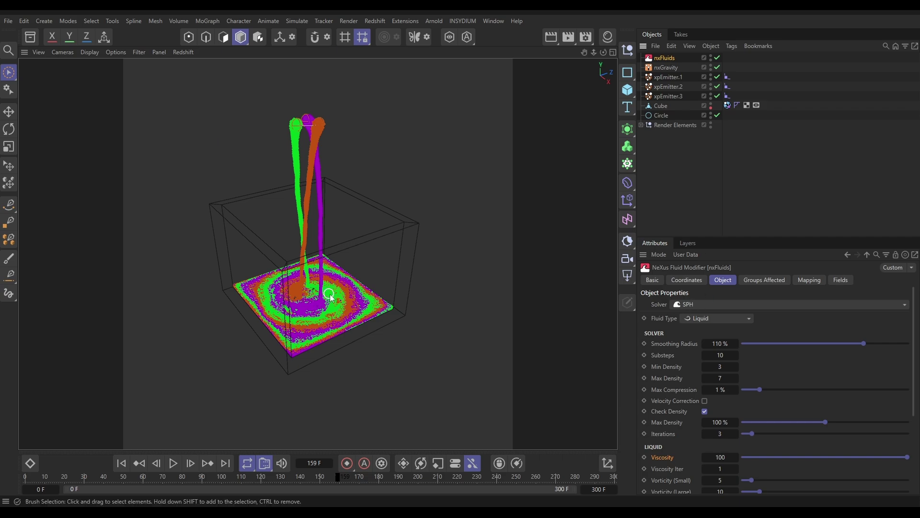
left_click(173, 463)
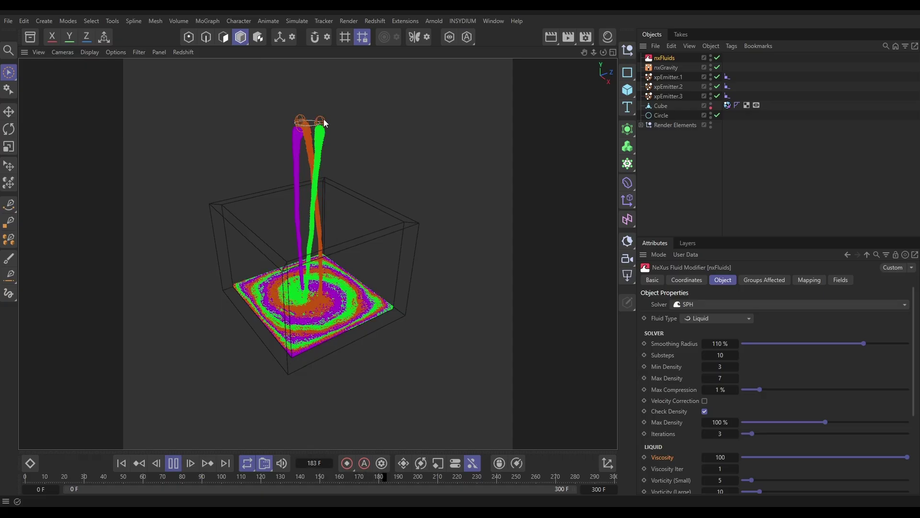
key("F8")
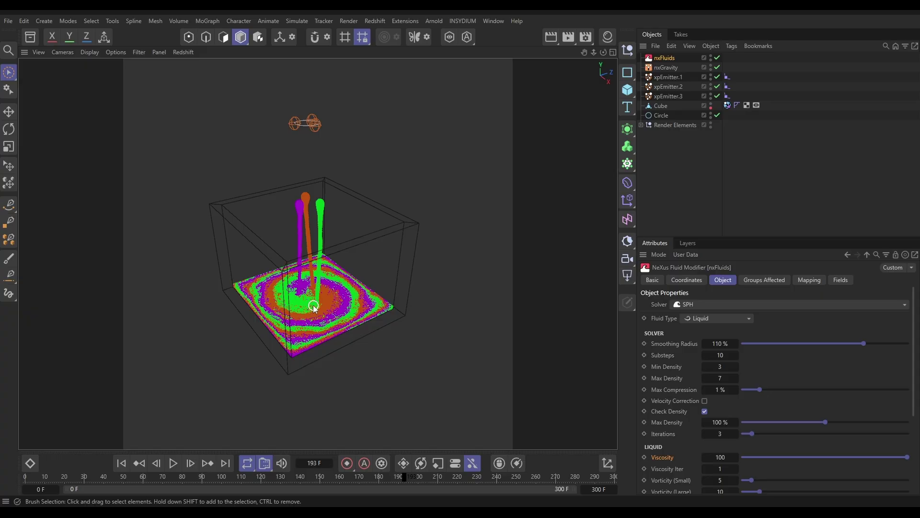
Replay the unblended fluid simulation from the first frame in a closer view of the container, stopping once the floor is covered.
scroll(310, 311, "up", 8)
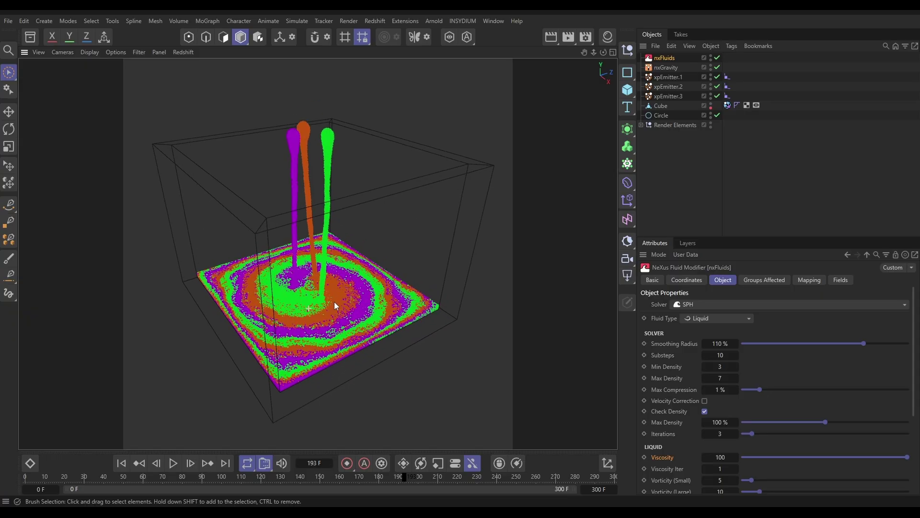
left_click_drag(309, 298, 371, 280, "alt")
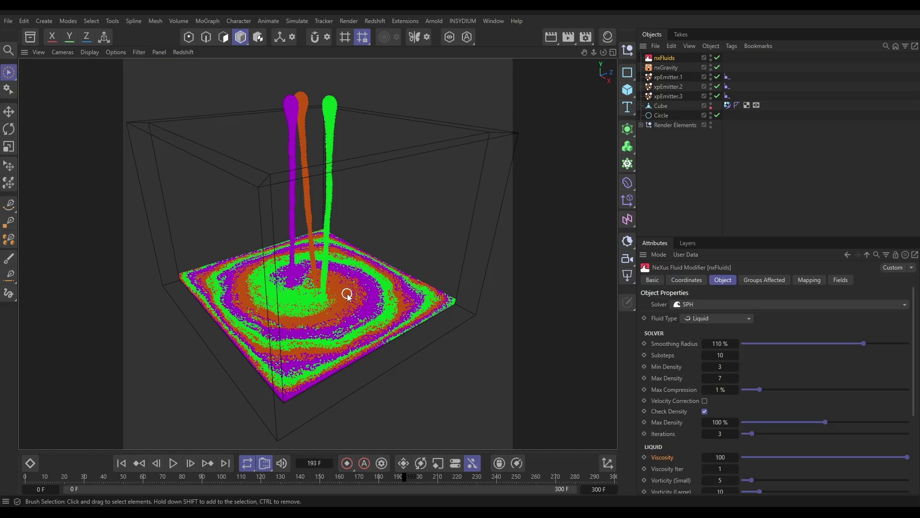
left_click(121, 463)
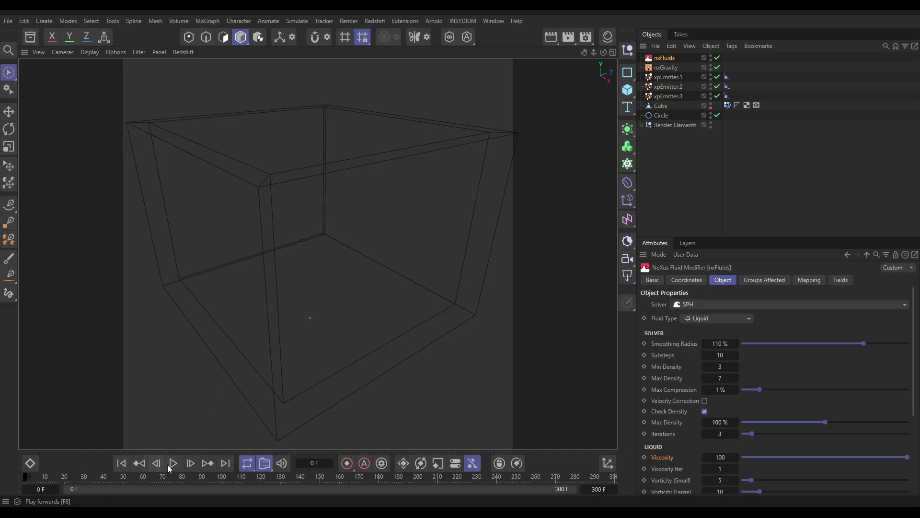
left_click(171, 464)
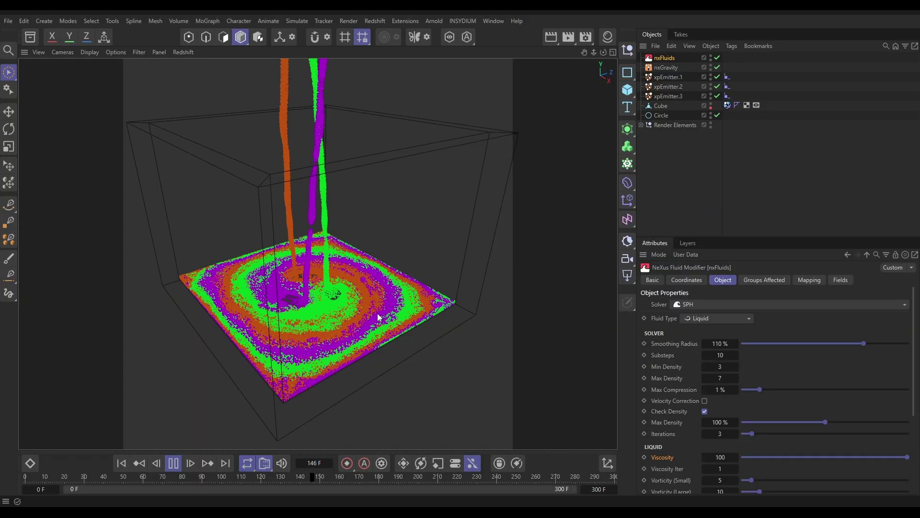
key("F8")
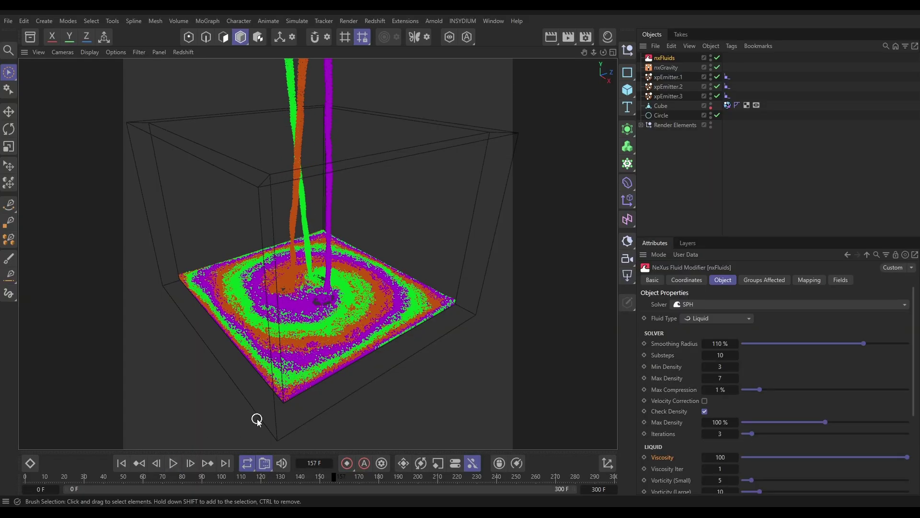
Add a NeXus nxBlend modifier to the scene and preview its default effect from the first frame.
left_click(463, 21)
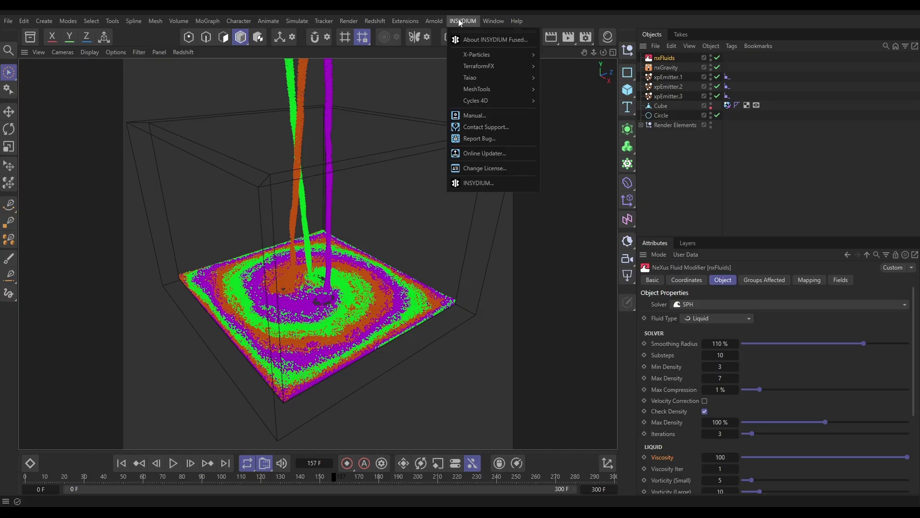
mouse_move(494, 54)
mouse_move(580, 133)
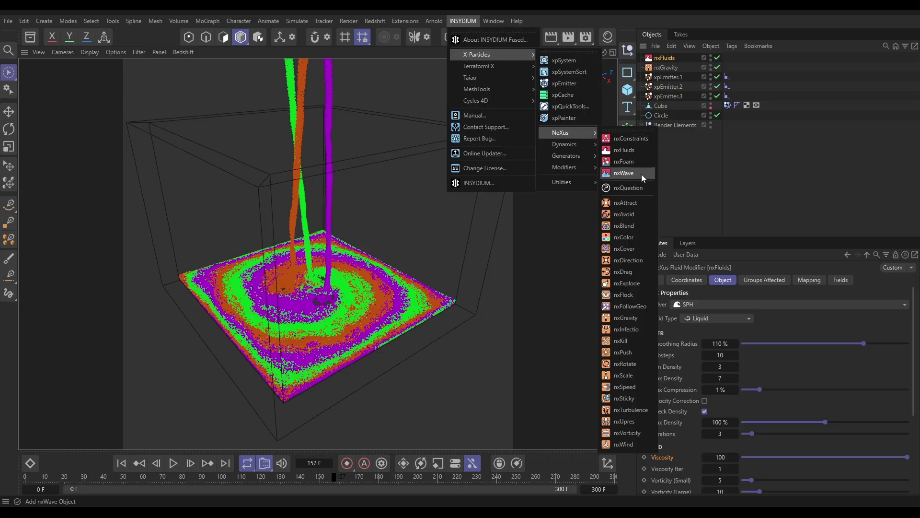
left_click(626, 226)
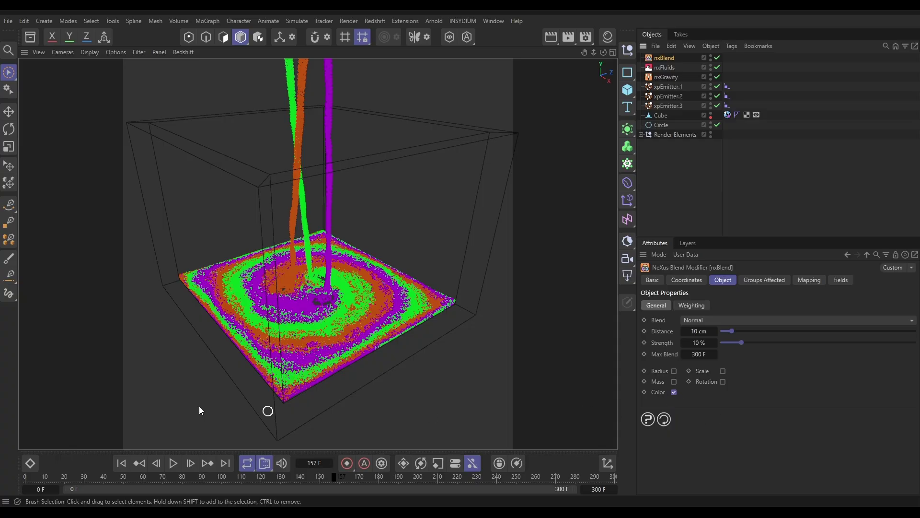
left_click(123, 463)
left_click(175, 463)
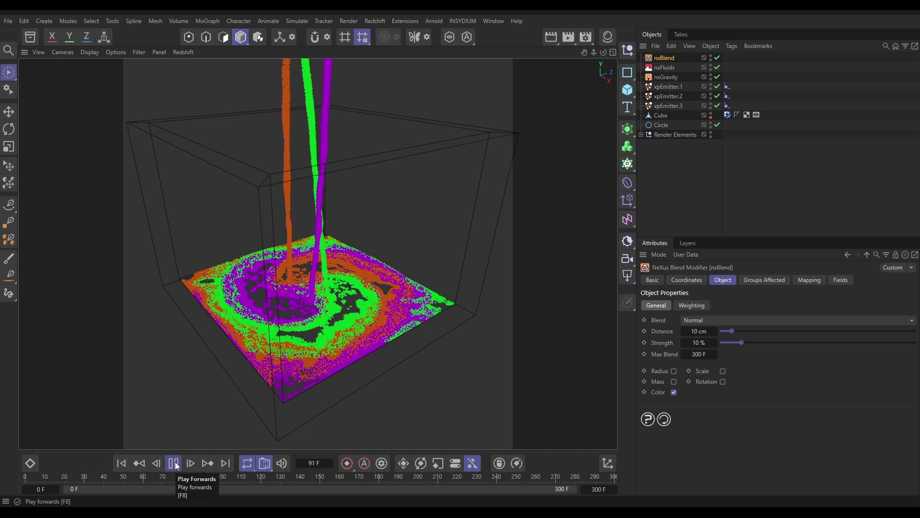
left_click(174, 463)
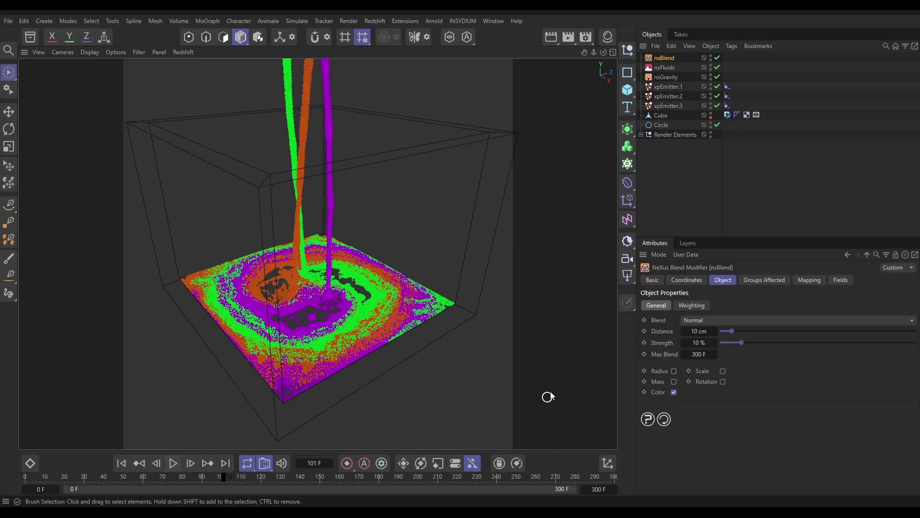
Set the nxBlend Strength to 1000 % and continue the simulation to preview the colour mixing.
left_click(699, 343)
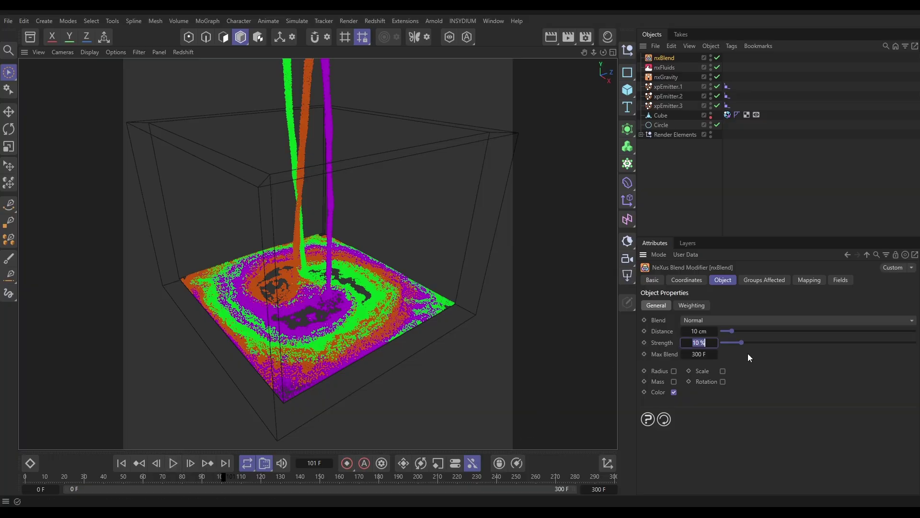
type("1000")
key("Return")
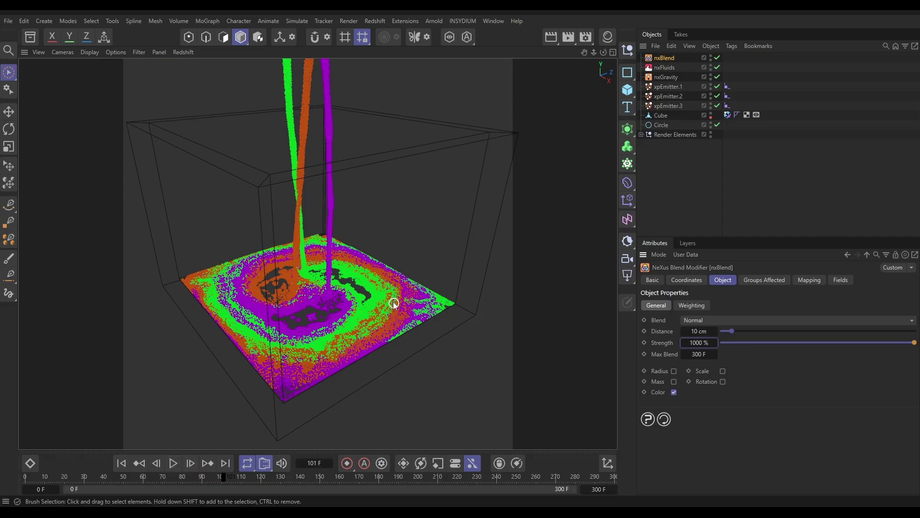
left_click(173, 463)
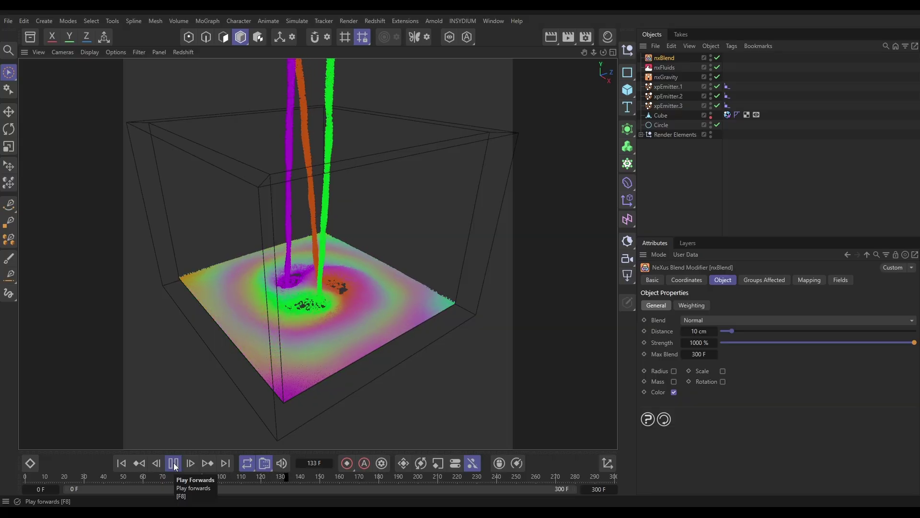
left_click(174, 463)
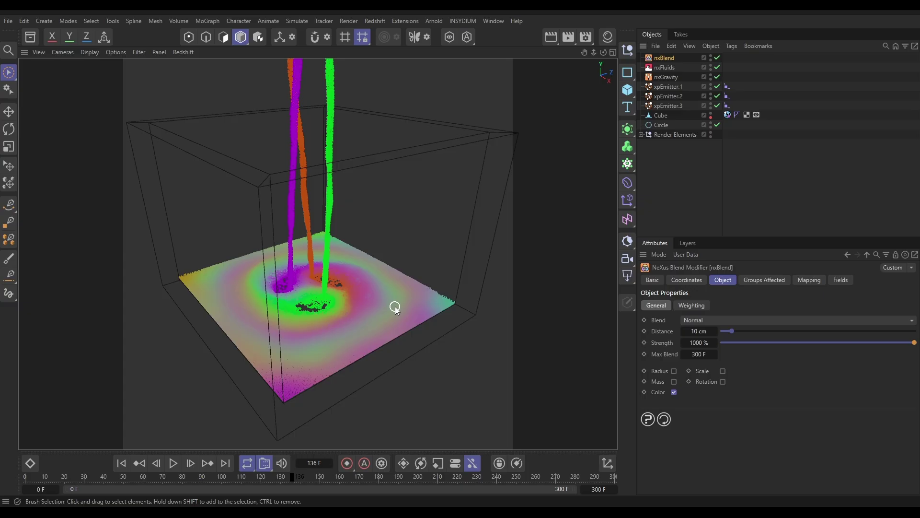
Set the nxBlend Distance to 3 cm and replay the simulation from the first frame.
left_click(698, 330)
type("3")
key("Return")
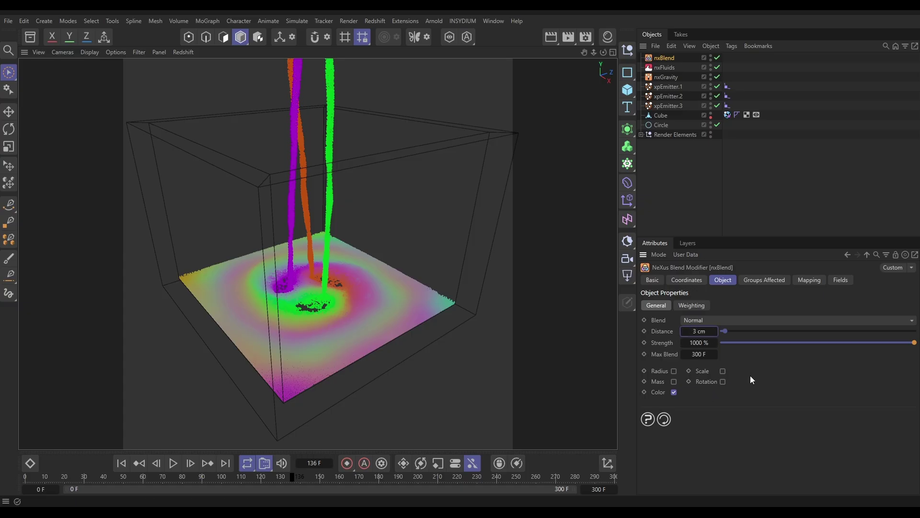
left_click(121, 463)
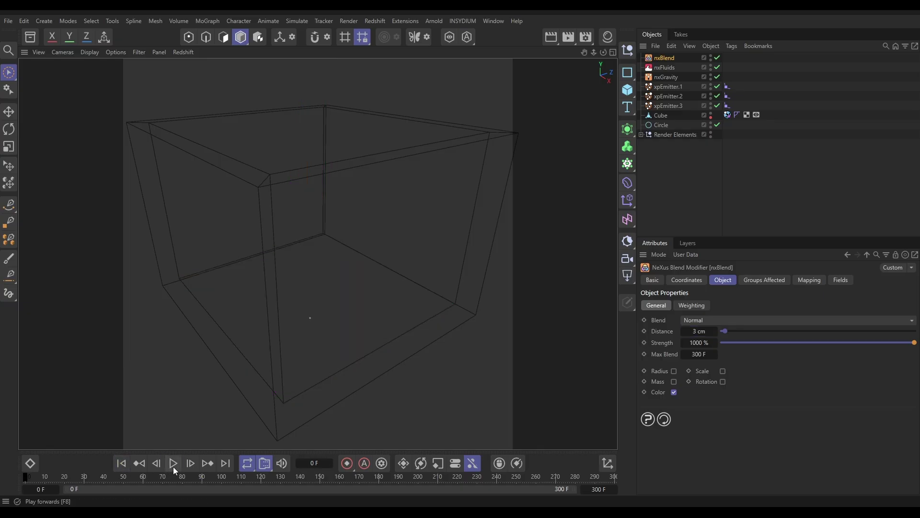
left_click(173, 463)
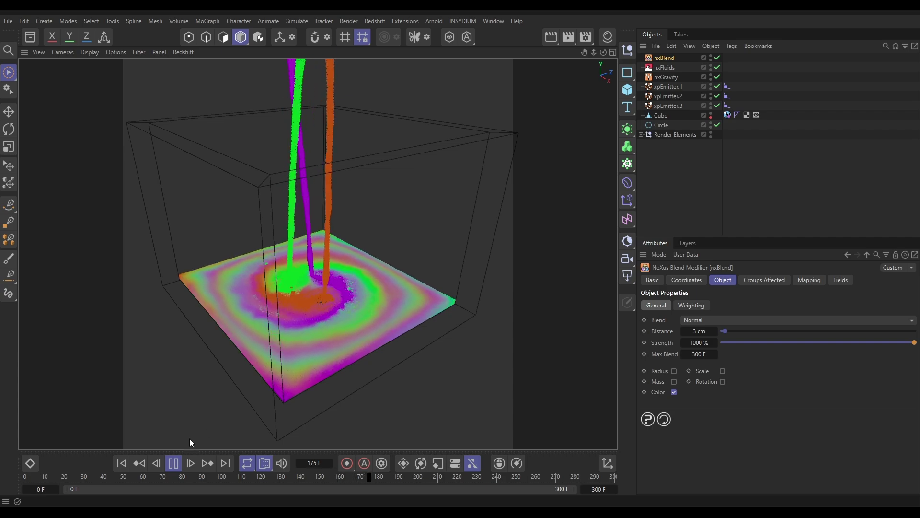
left_click(173, 463)
Try an nxBlend Distance of 2 cm and replay the simulation from the first frame.
left_click(698, 331)
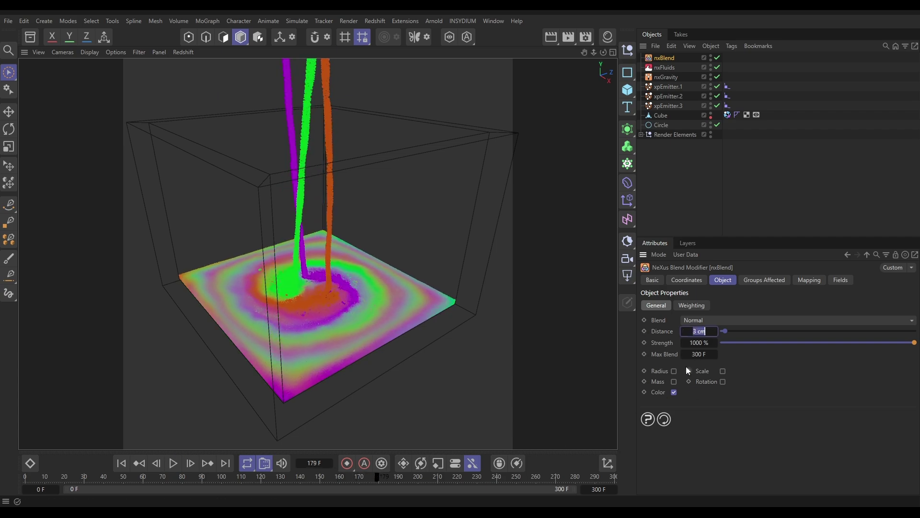
type("2")
key("Return")
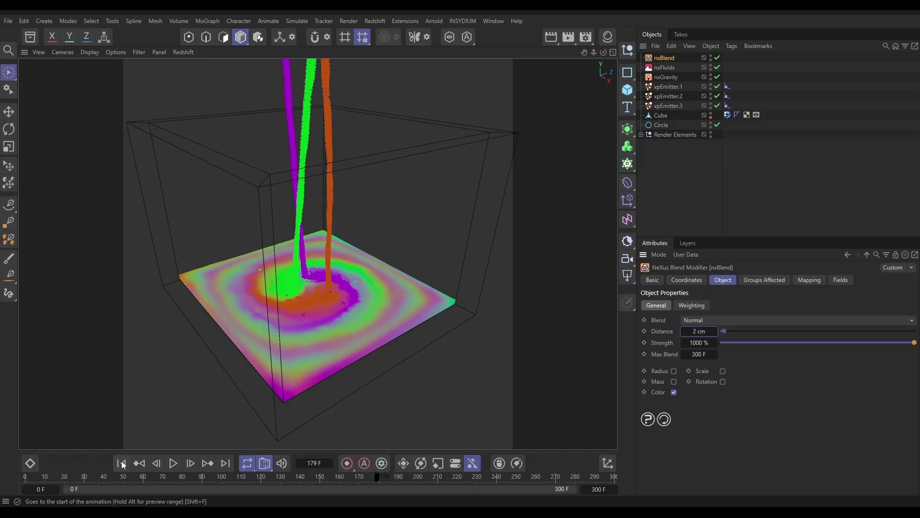
left_click(122, 463)
left_click(173, 462)
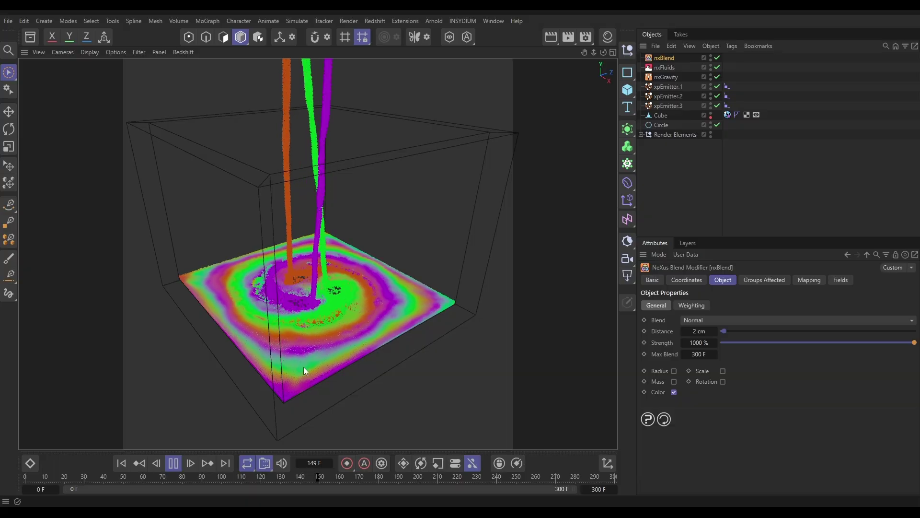
left_click(169, 464)
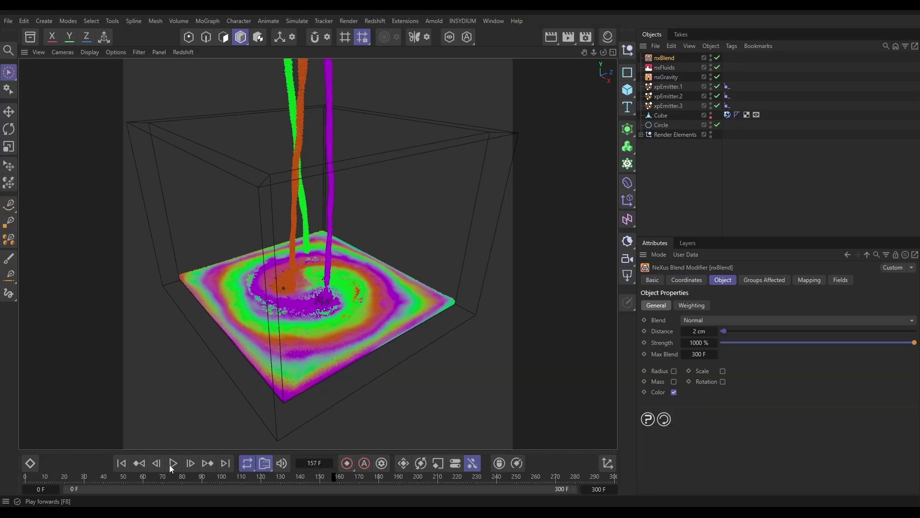
Return the nxBlend Distance to 3 cm and briefly preview the simulation from the start.
left_click(697, 332)
left_click(122, 463)
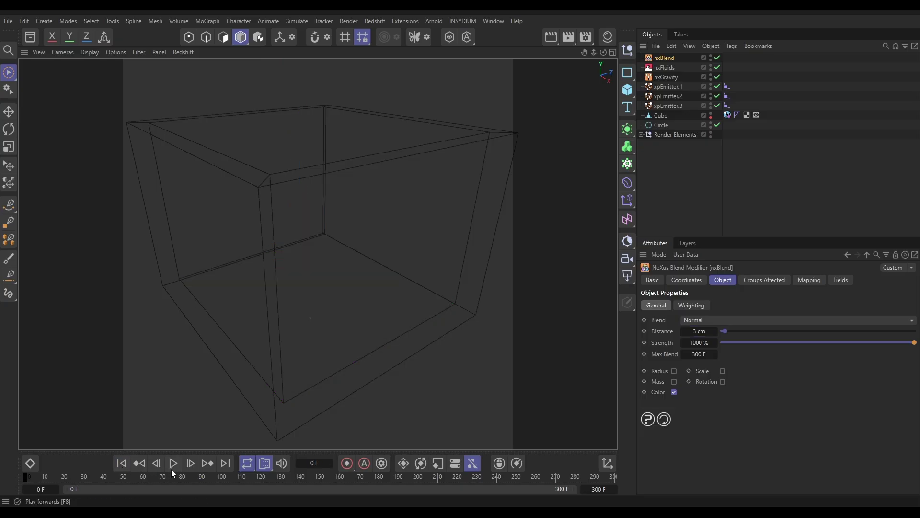
left_click(174, 466)
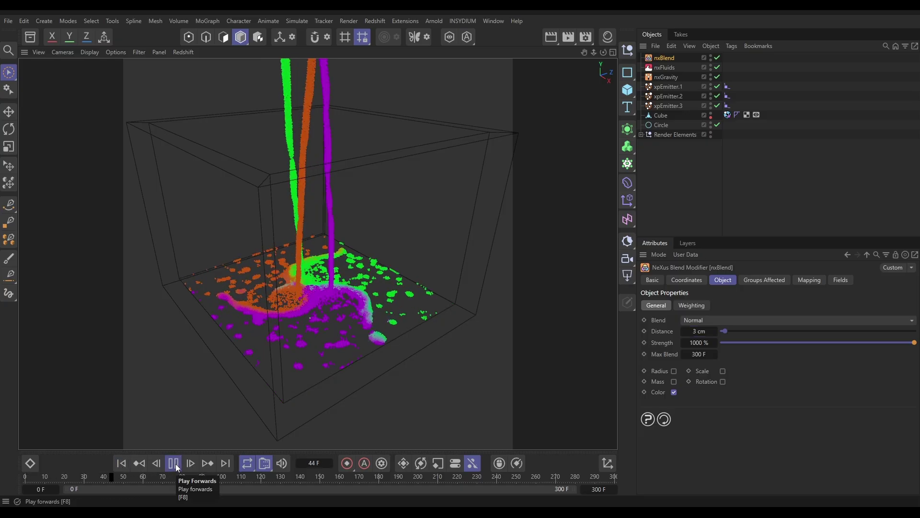
left_click(173, 463)
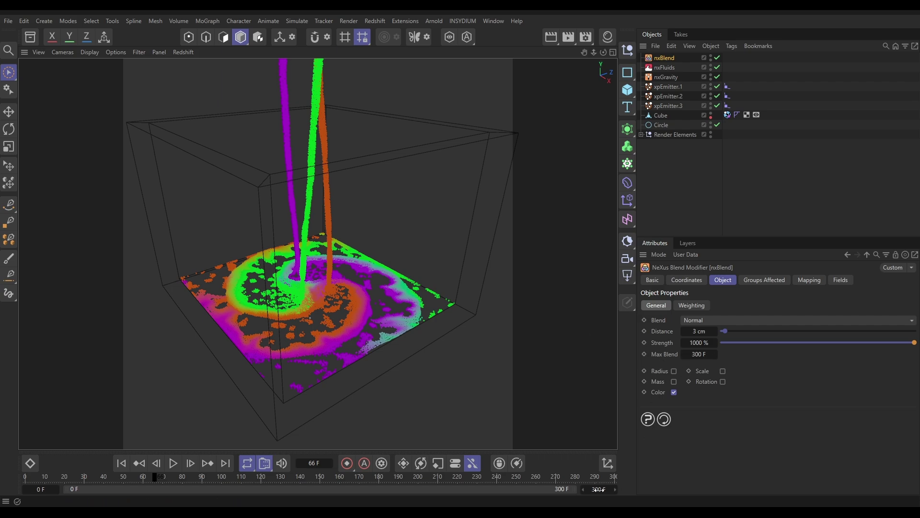
Try a Max Blend of 60 F on the nxBlend modifier and replay the simulation from the first frame.
left_click(699, 353)
type("60")
key("Return")
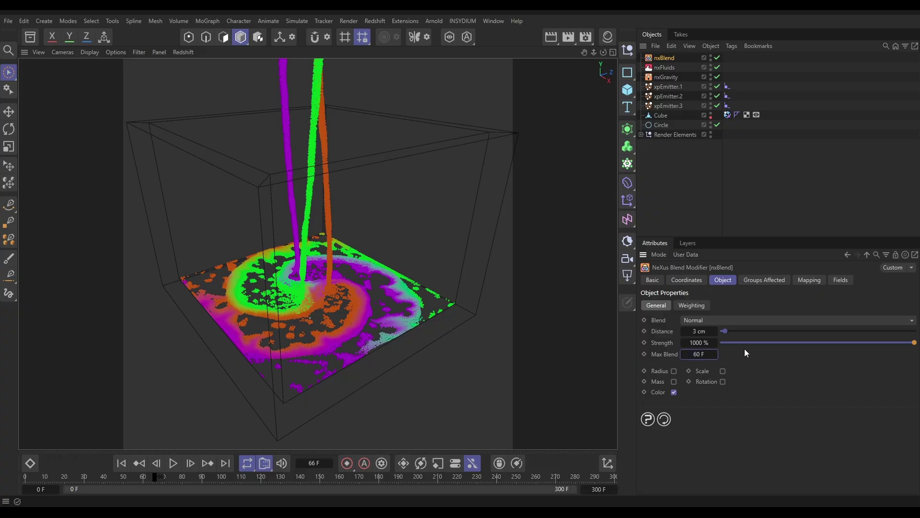
left_click(121, 462)
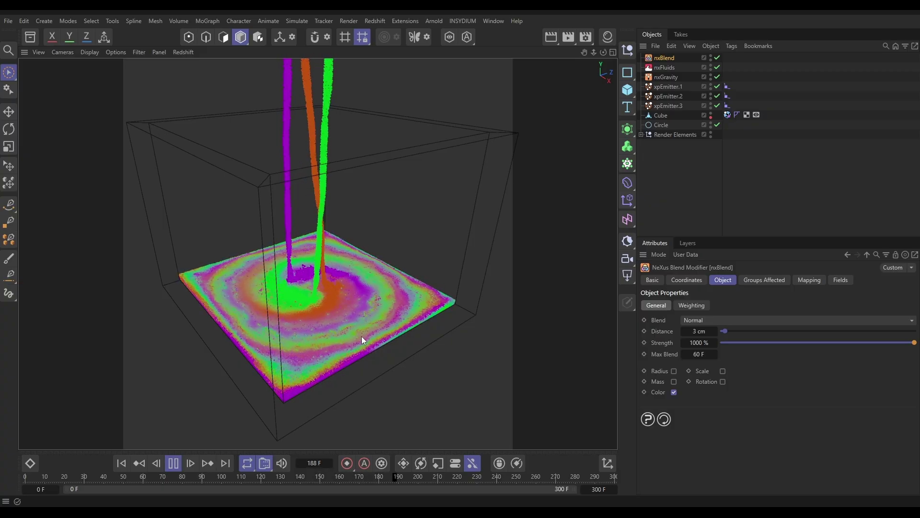
left_click(173, 464)
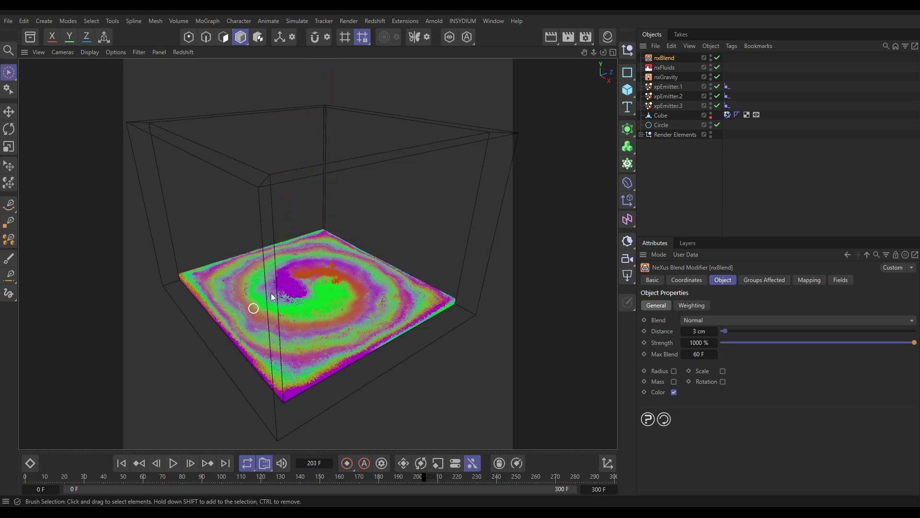
Restore the nxBlend Max Blend to 300 F and replay the simulation from the first frame.
left_click(700, 355)
left_click(122, 464)
left_click(173, 463)
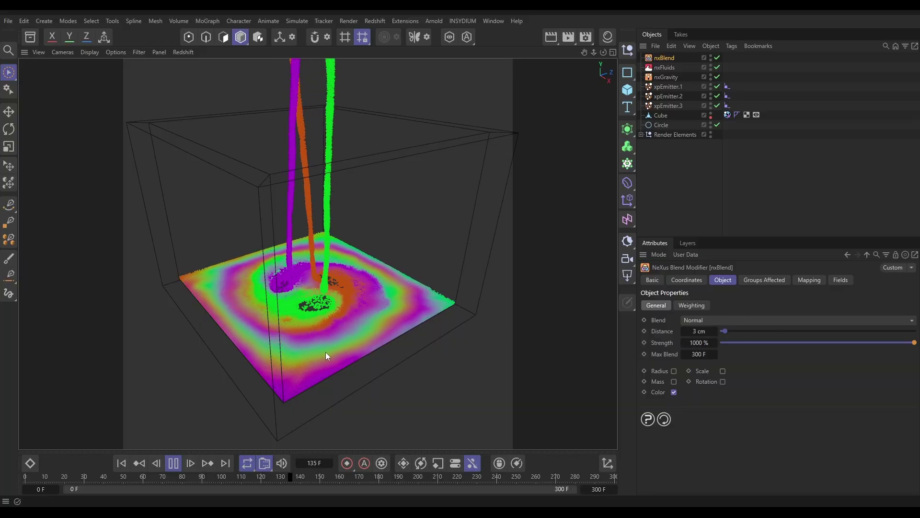
left_click(174, 463)
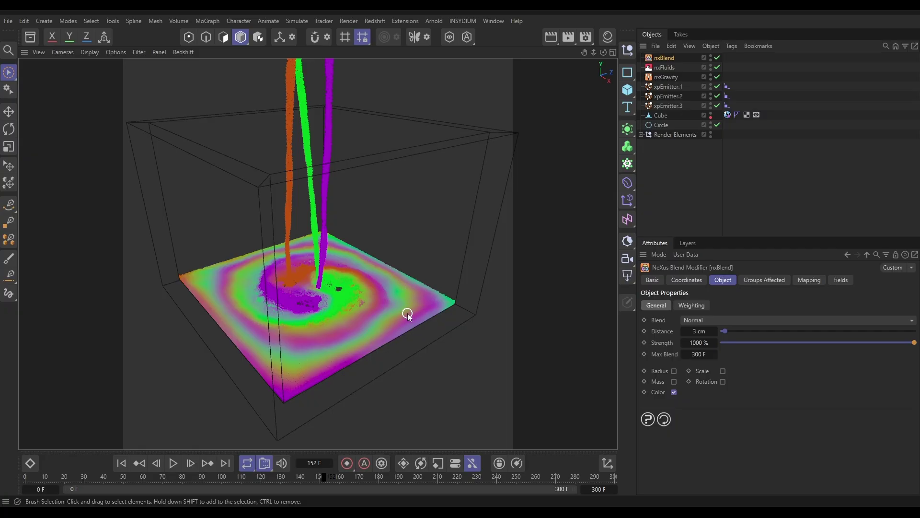
Add a Speed map to the nxBlend modifier's mapping and make it control the Strength parameter.
left_click(809, 280)
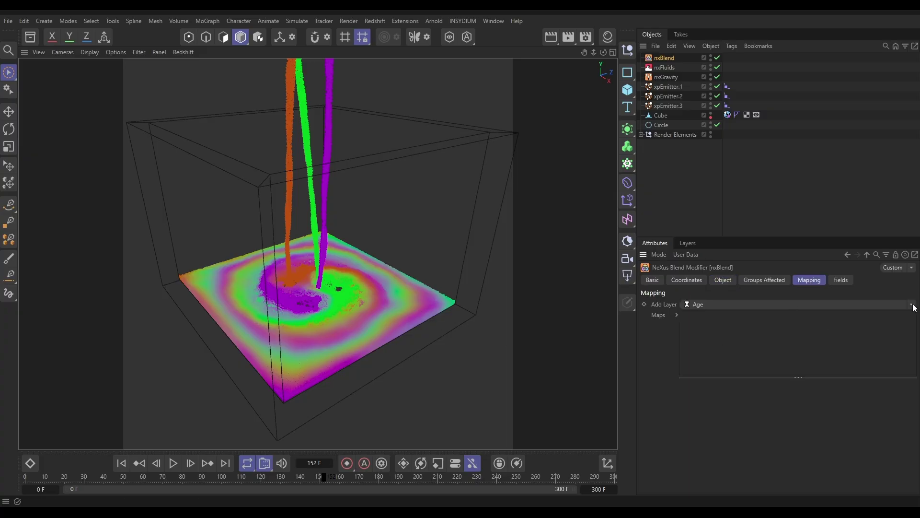
left_click(875, 305)
left_click(702, 269)
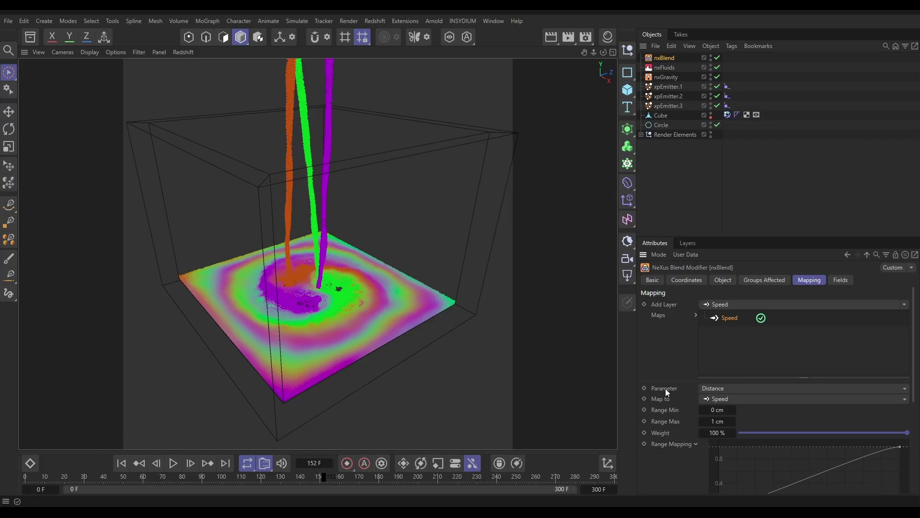
left_click(732, 388)
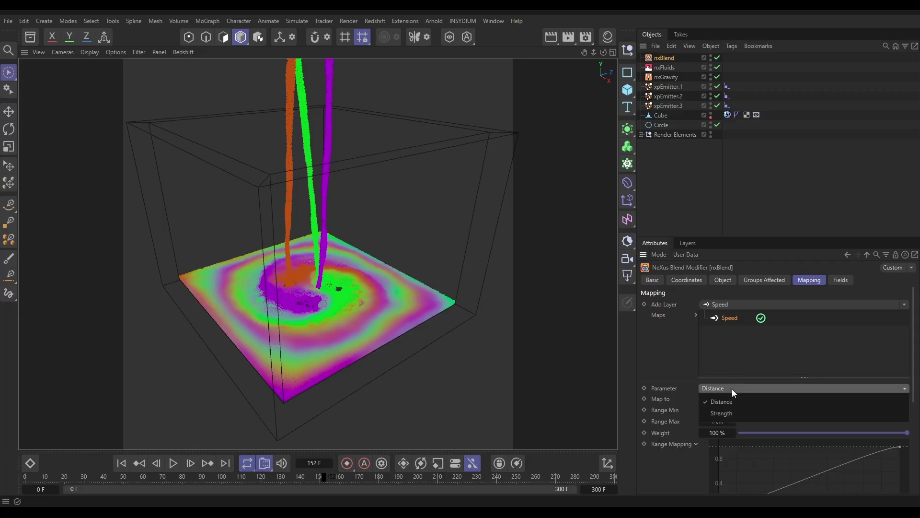
left_click(728, 414)
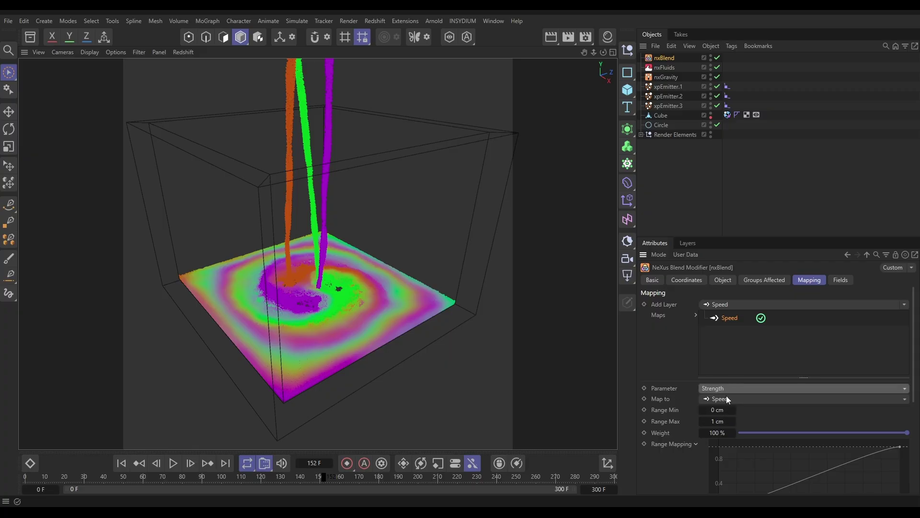
Set the Speed map's Range Min to 20 cm and Range Max to 50 cm, and replay the simulation from the first frame.
left_click_drag(914, 374, 918, 425)
left_click(718, 311)
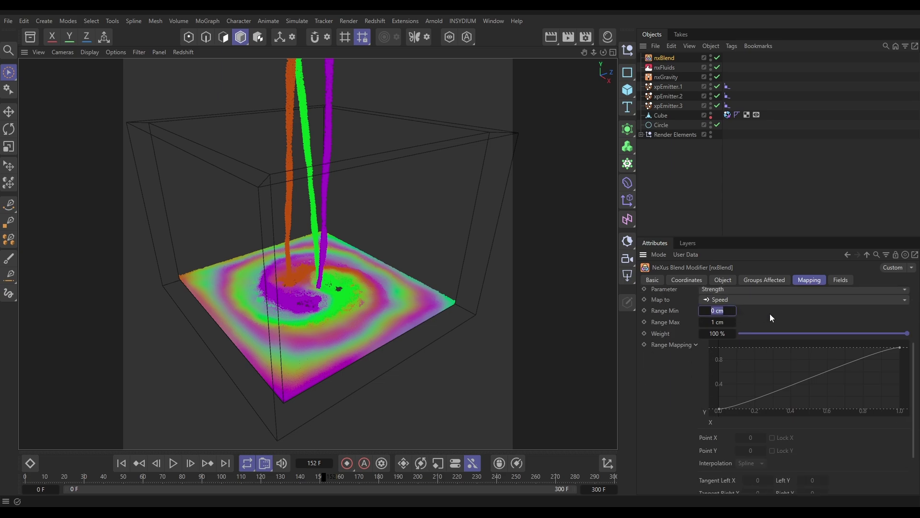
type("20")
key("Return")
left_click(718, 322)
type("50")
key("Return")
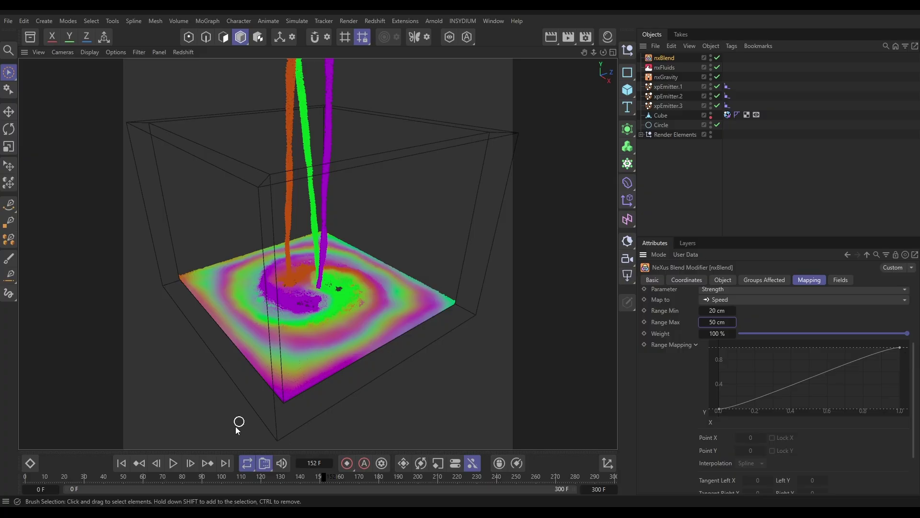
left_click(121, 463)
left_click(173, 463)
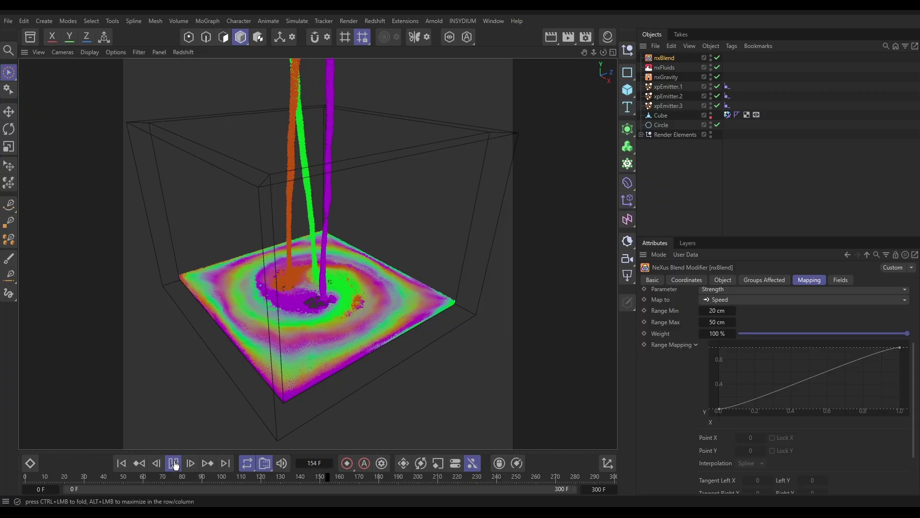
key("F8")
Raise the range mapping curve's start point to a Point Y of 0.1 and replay the simulation from the first frame.
left_click(720, 408)
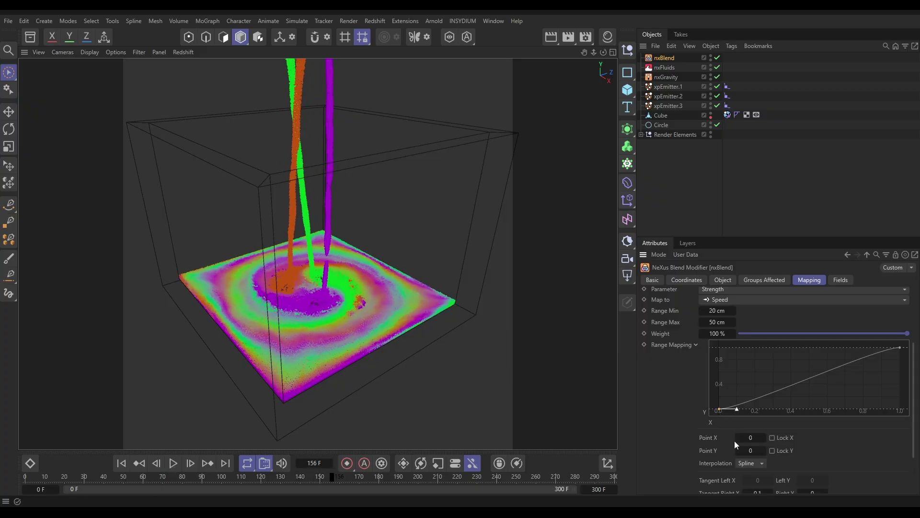
left_click(746, 451)
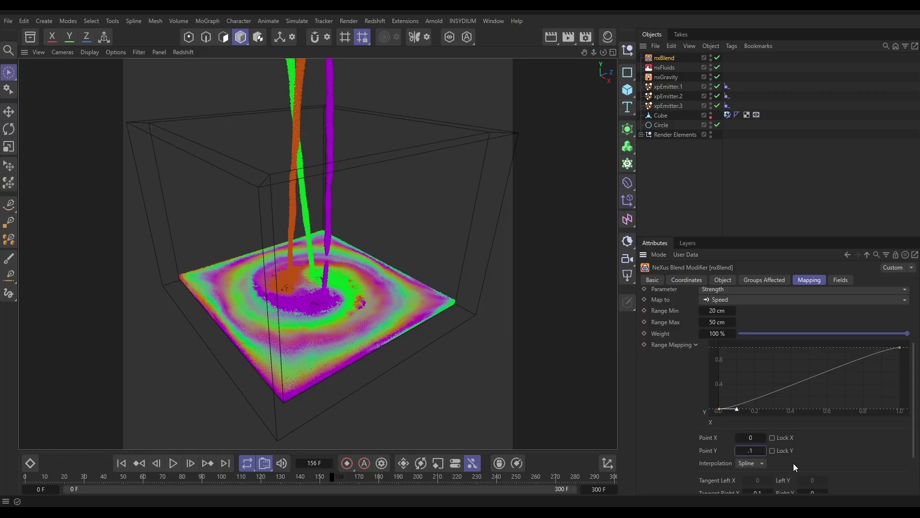
key("Return")
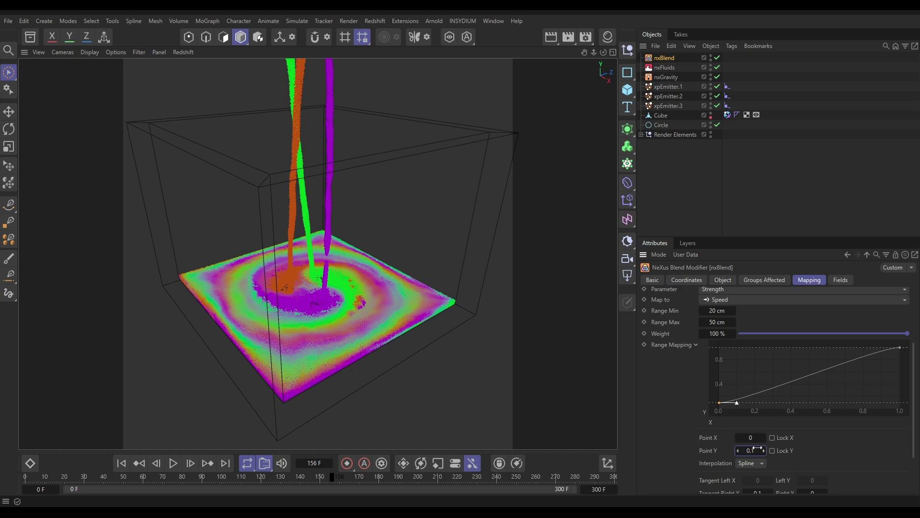
left_click(121, 462)
left_click(173, 463)
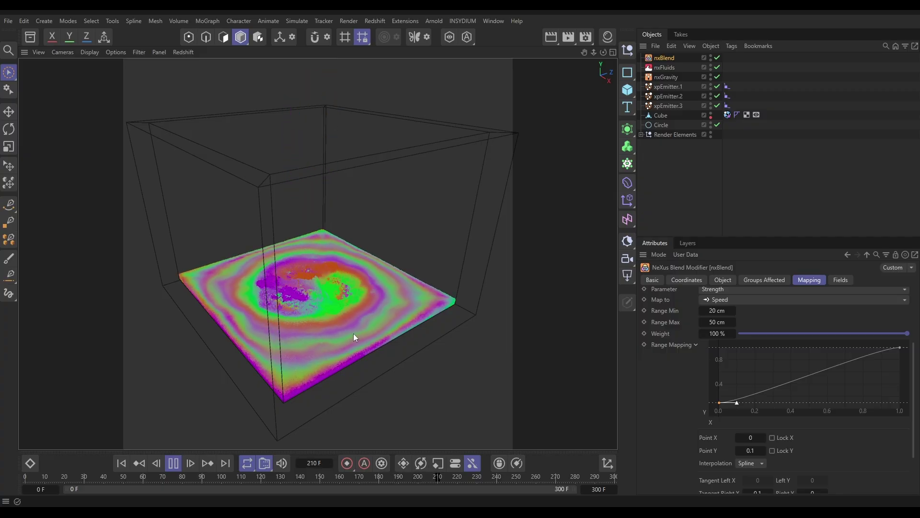
left_click(121, 463)
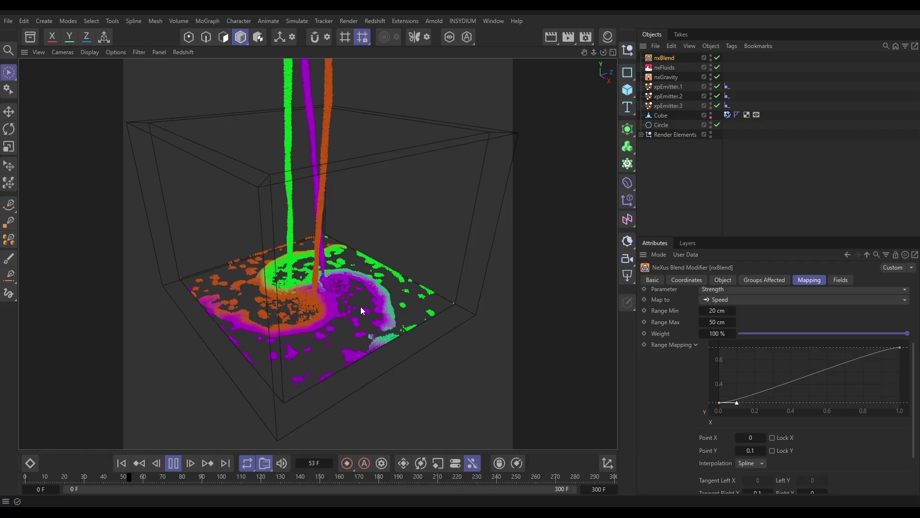